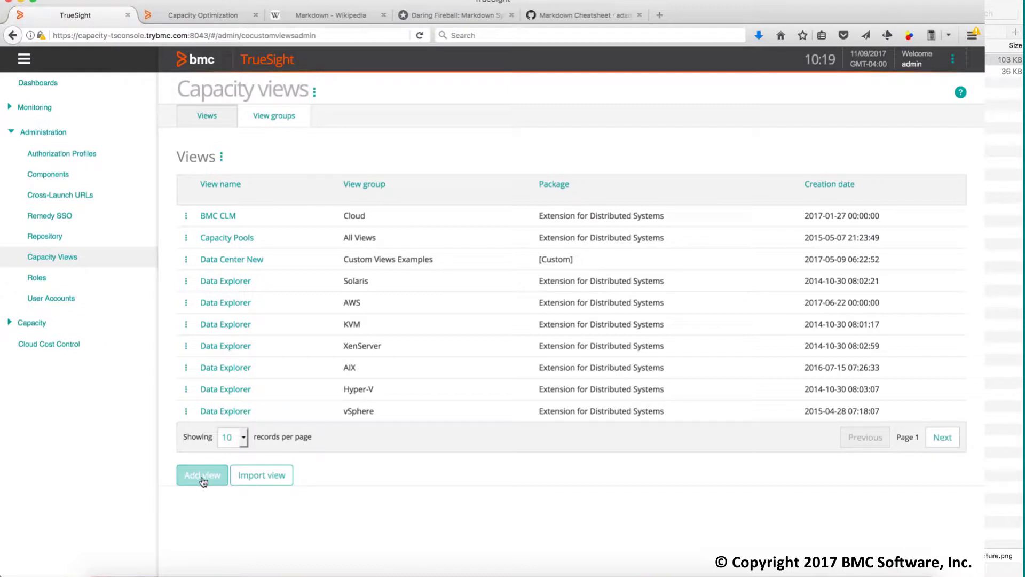
- Create a new view named 'Service Business' plus the author's first name, in the Custom Views group
left_click(203, 475)
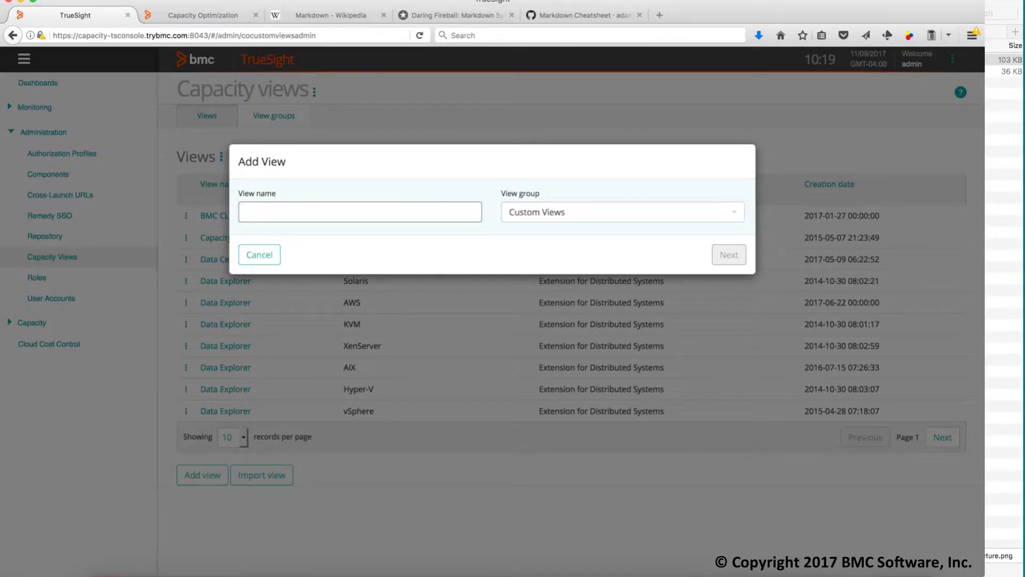
type("Service Busines Arcitecgture")
key("super+a")
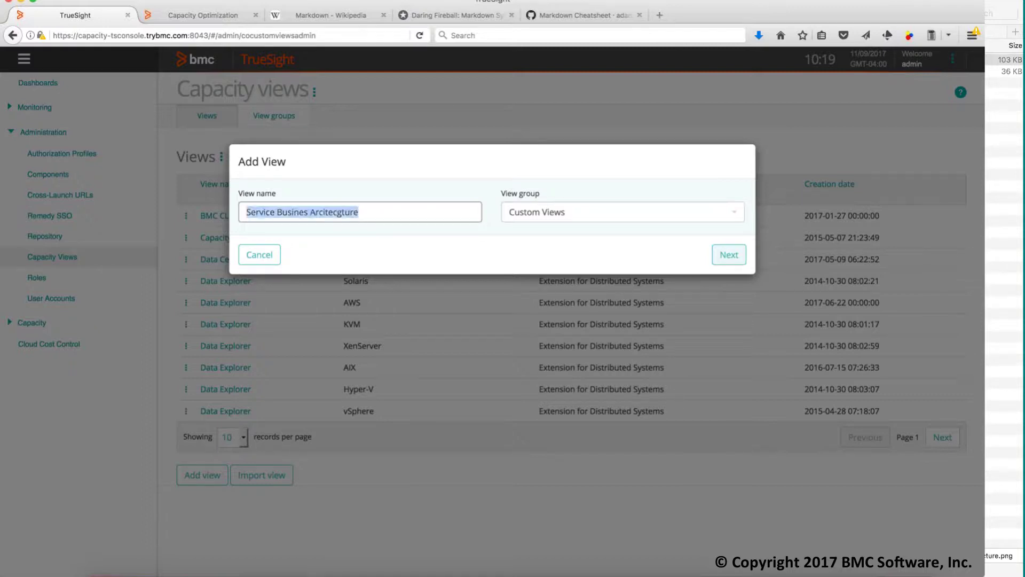
type("Service Business Jorge")
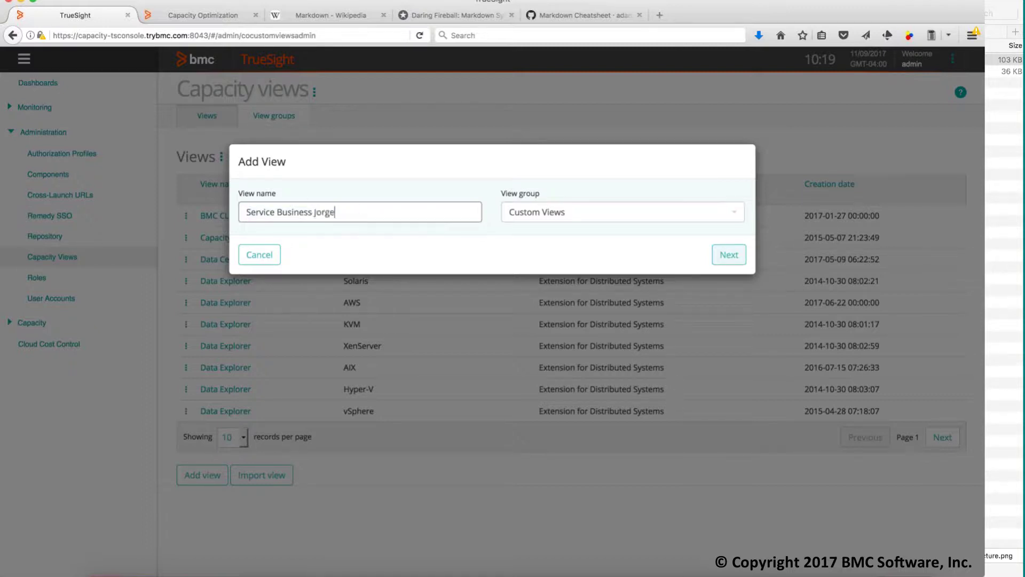
left_click(651, 220)
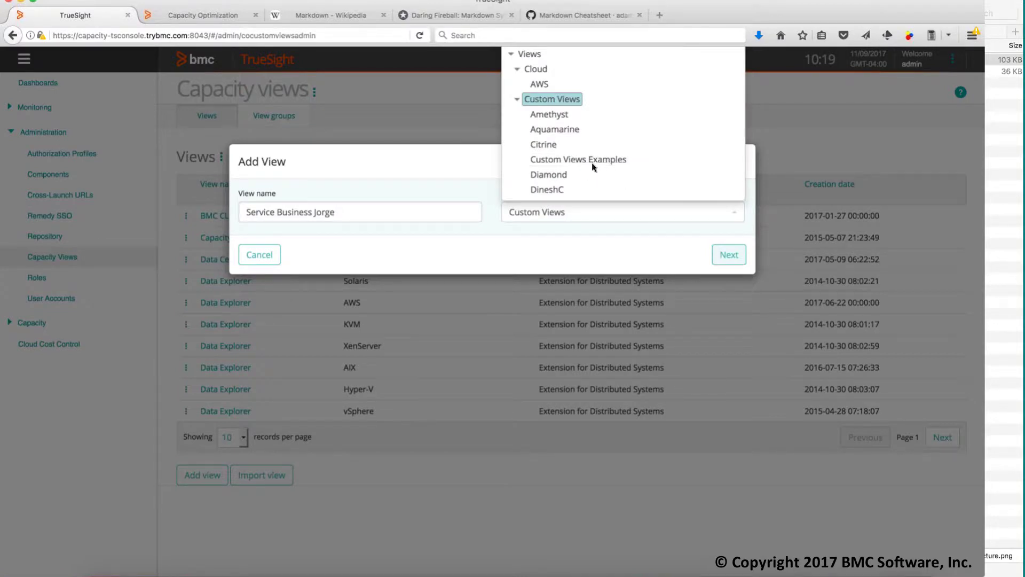
left_click(582, 212)
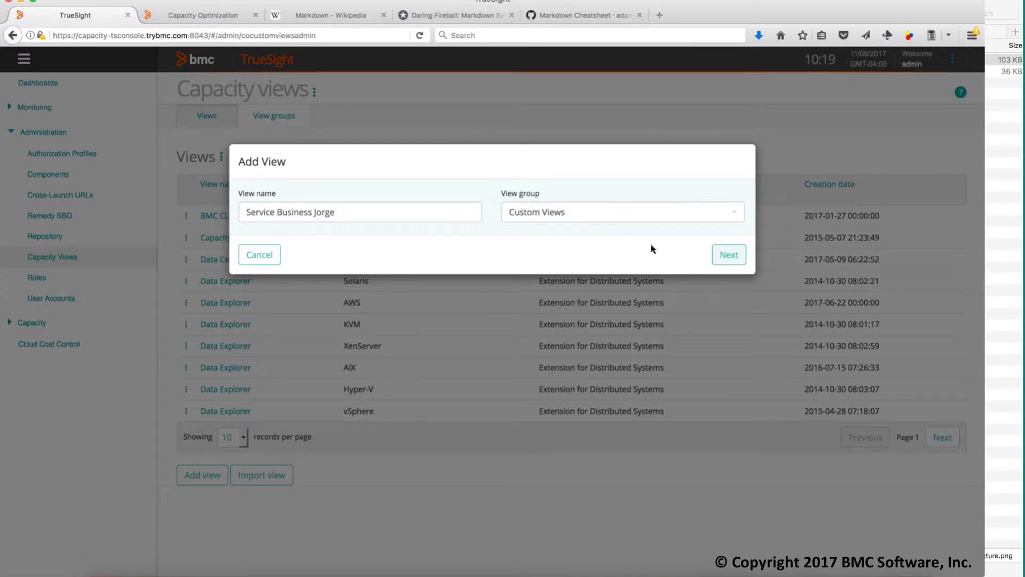
- Create the view's first page from the Visual map template, after reviewing other templates
left_click(727, 259)
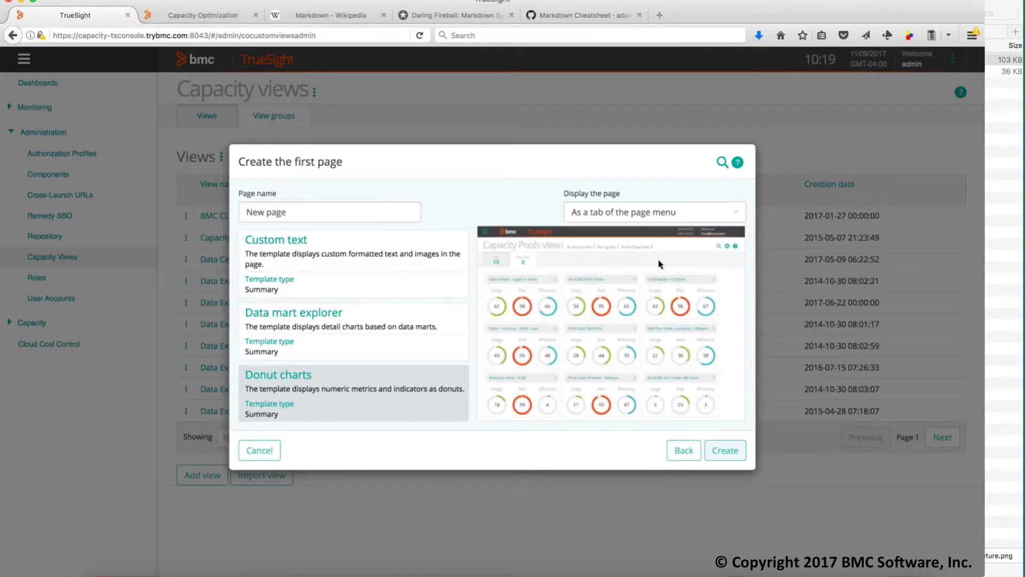
left_click(385, 324)
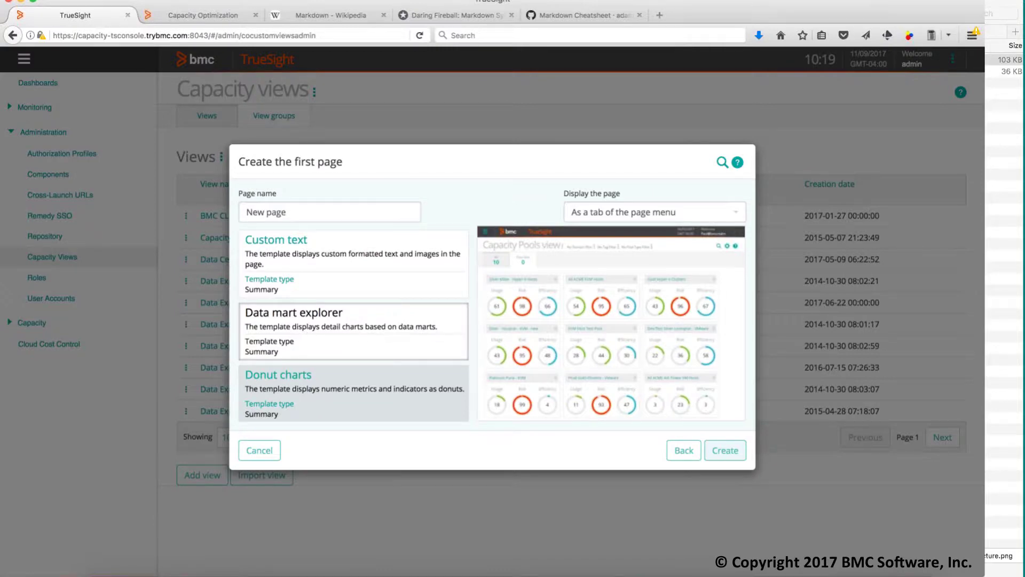
scroll(311, 332, "down", 5)
left_click(300, 350)
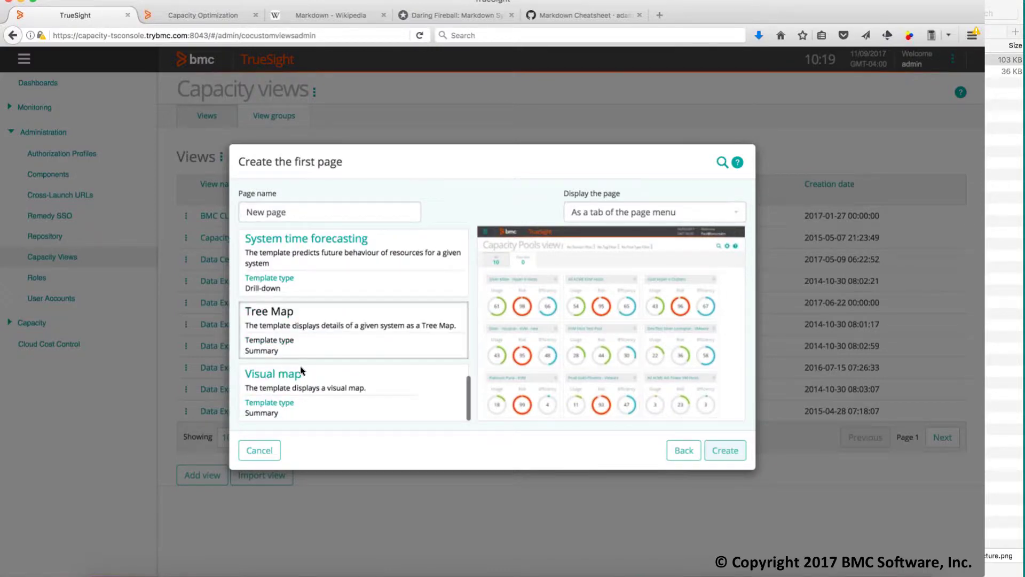
left_click(301, 372)
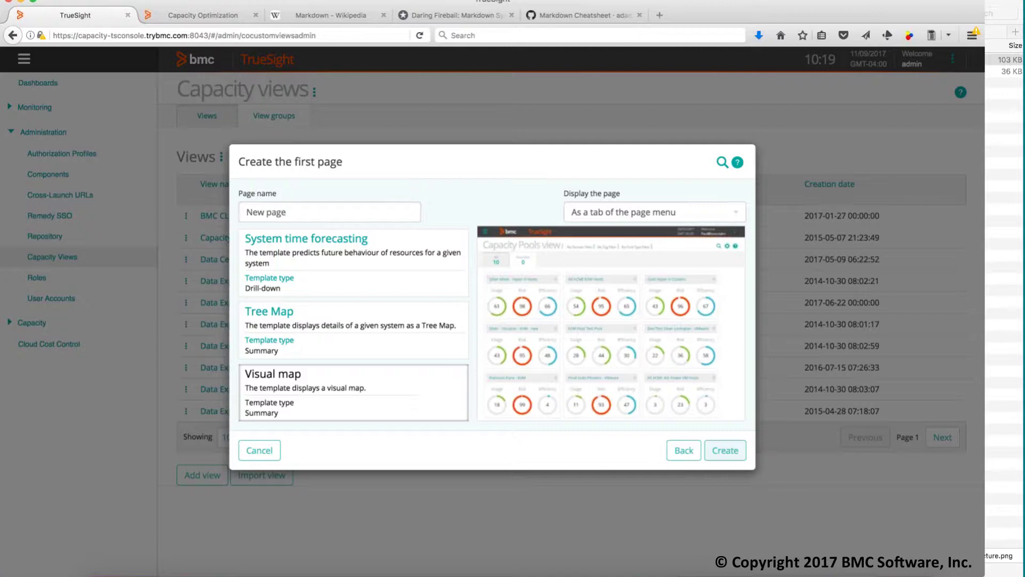
left_click(719, 452)
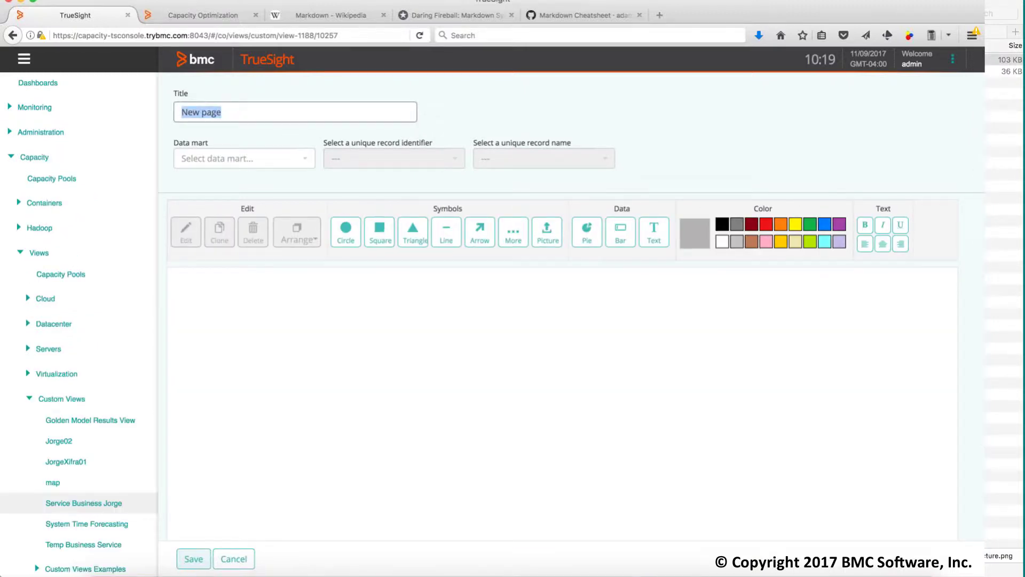
- Title the page Page01 and base it on the SERVER_SYS data mart
type("Page01")
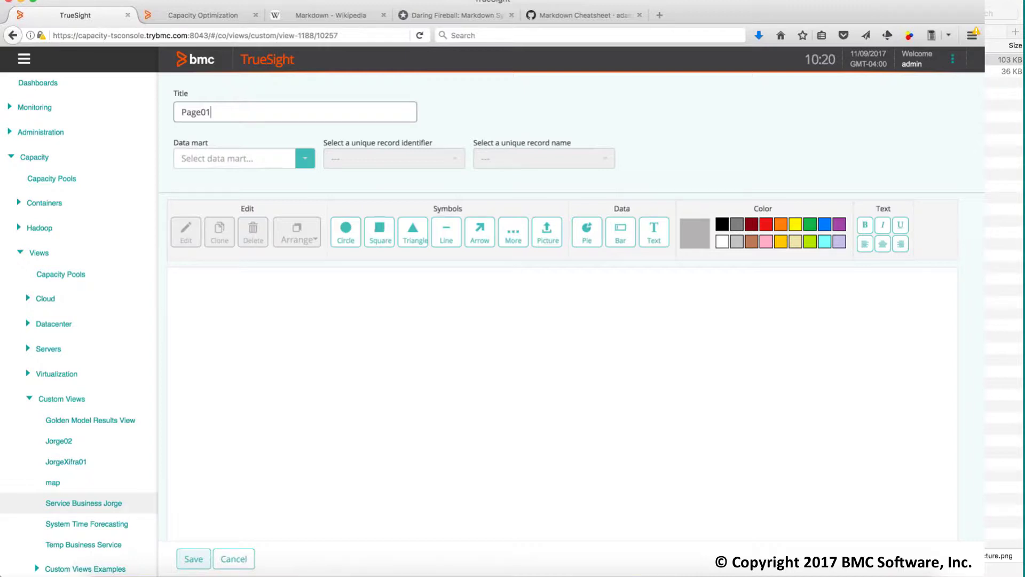
left_click(267, 158)
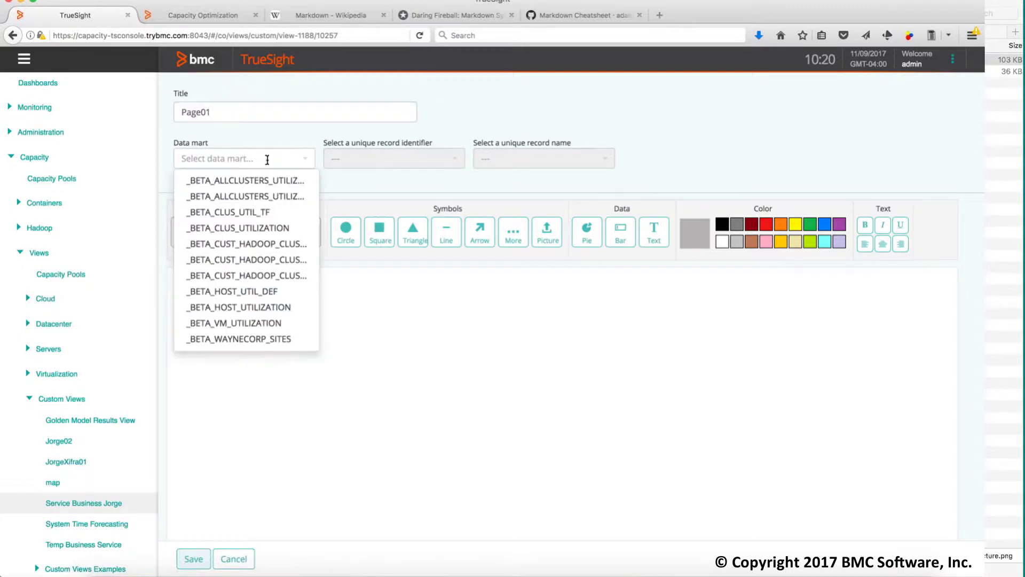
type("server")
left_click(246, 244)
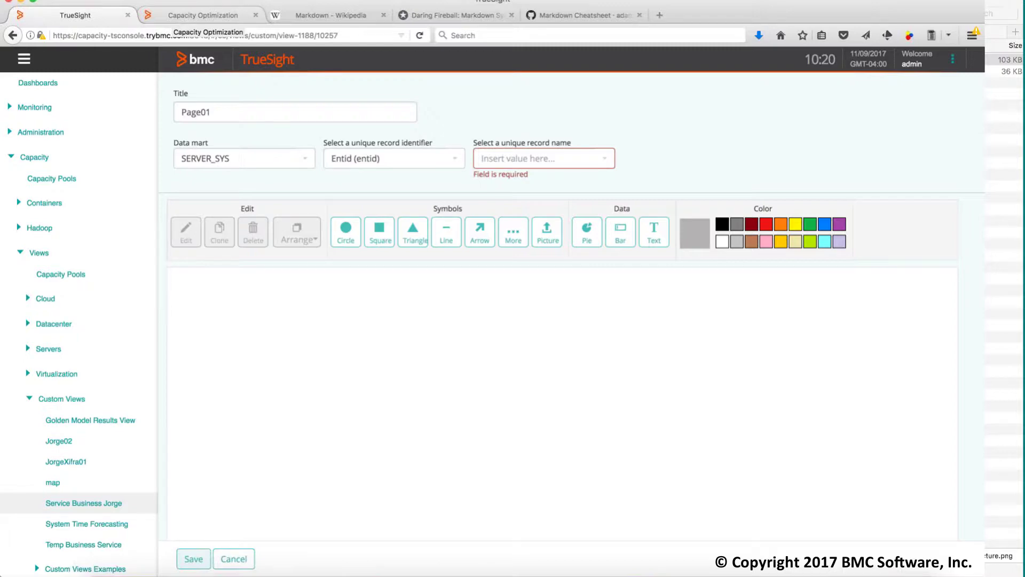
left_click(203, 15)
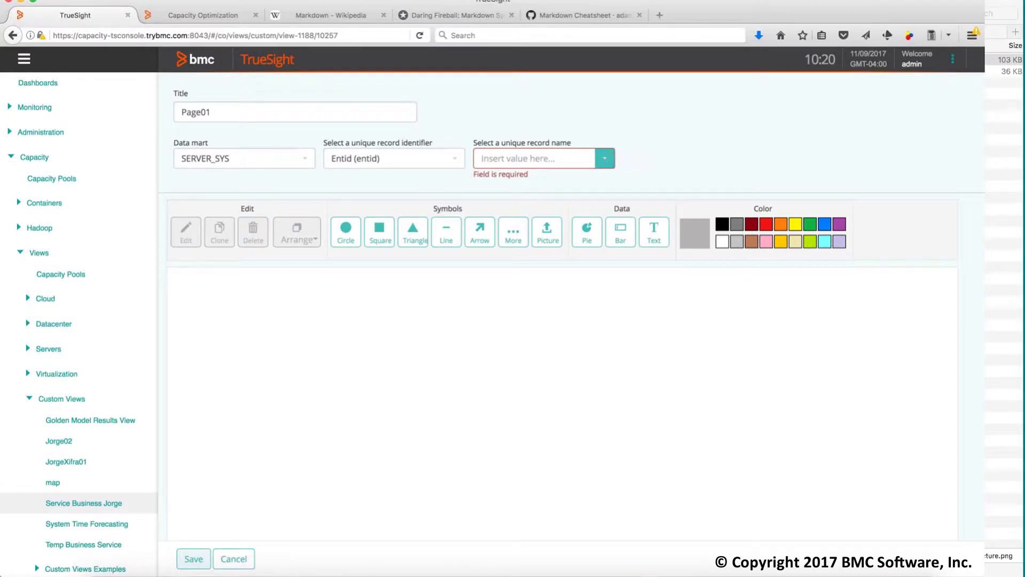
- Use Name (entname) as the record name and start adding a picture to the map
left_click(608, 159)
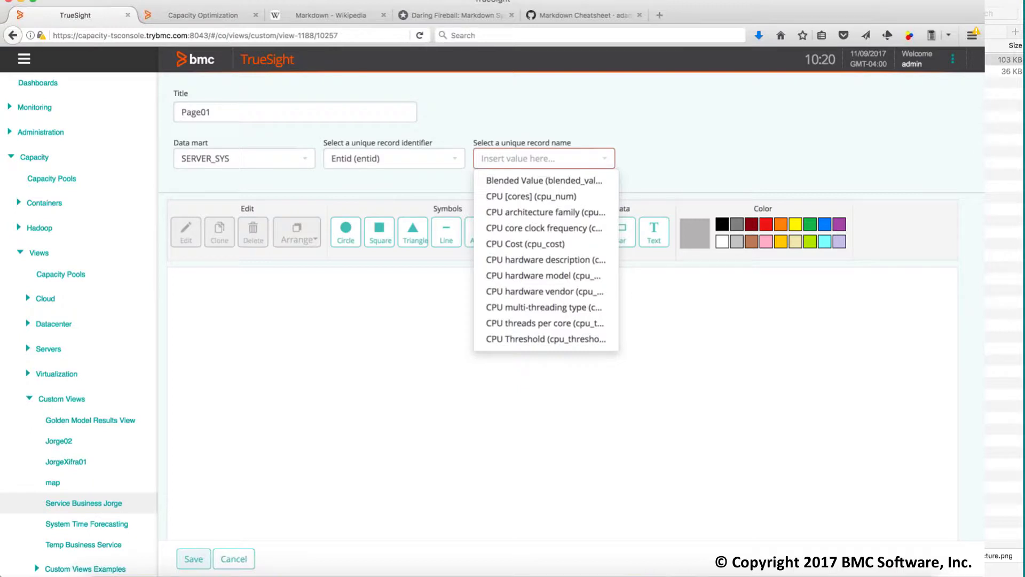
left_click(574, 163)
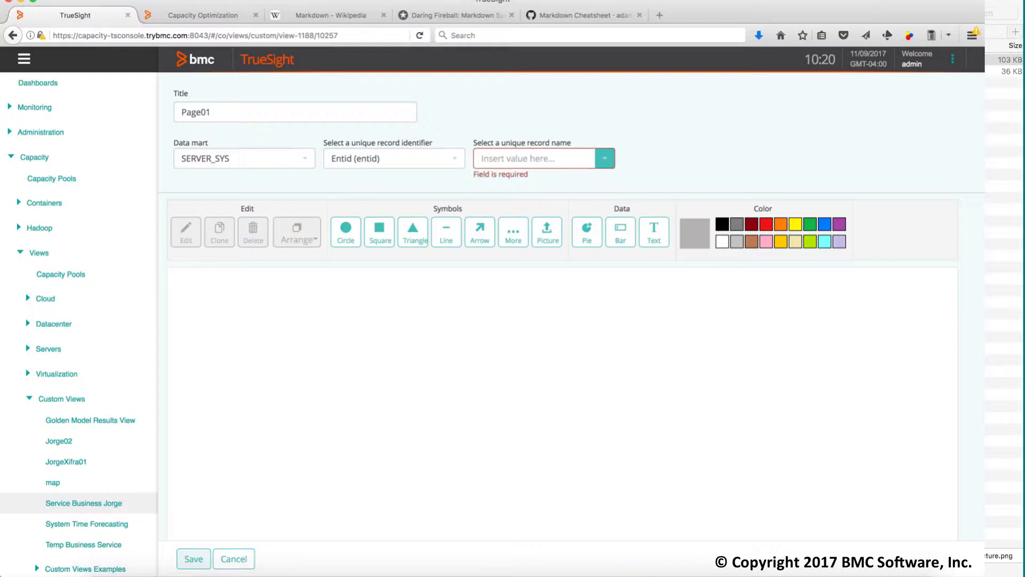
left_click(605, 158)
type("e")
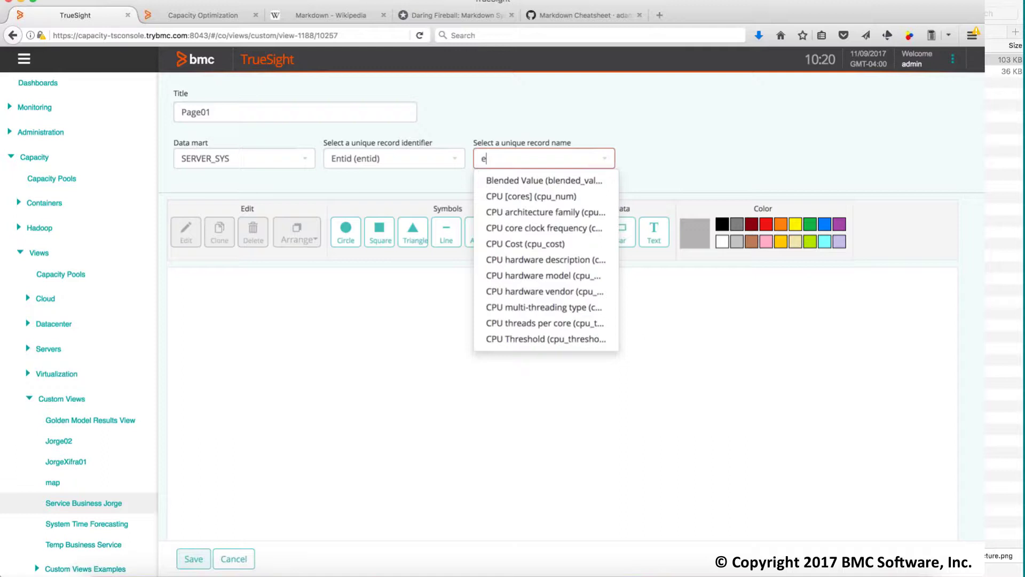
type("nt")
left_click(536, 211)
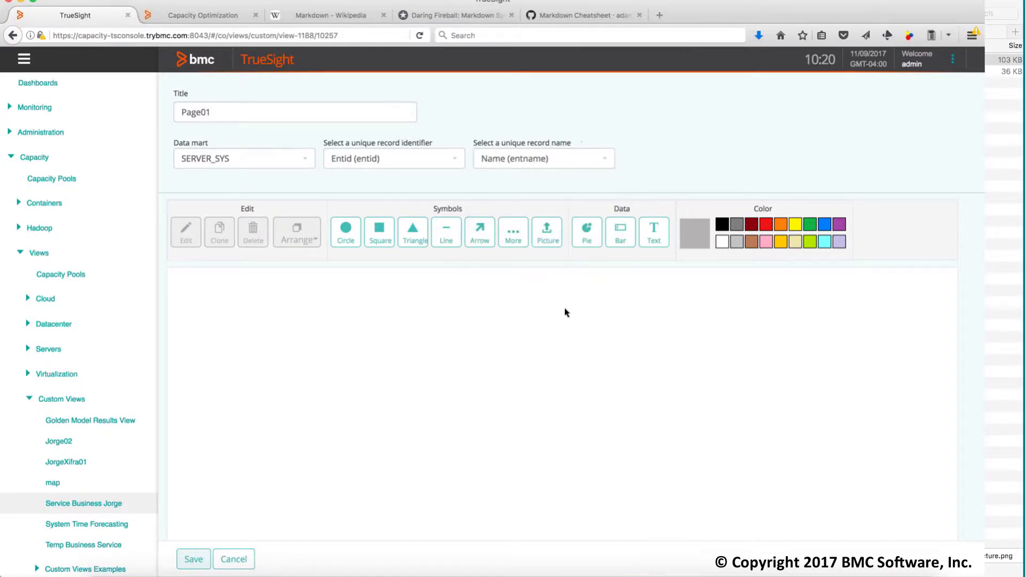
left_click(547, 231)
- Insert architecture.png onto the map canvas as the background diagram and deselect it
left_click(460, 133)
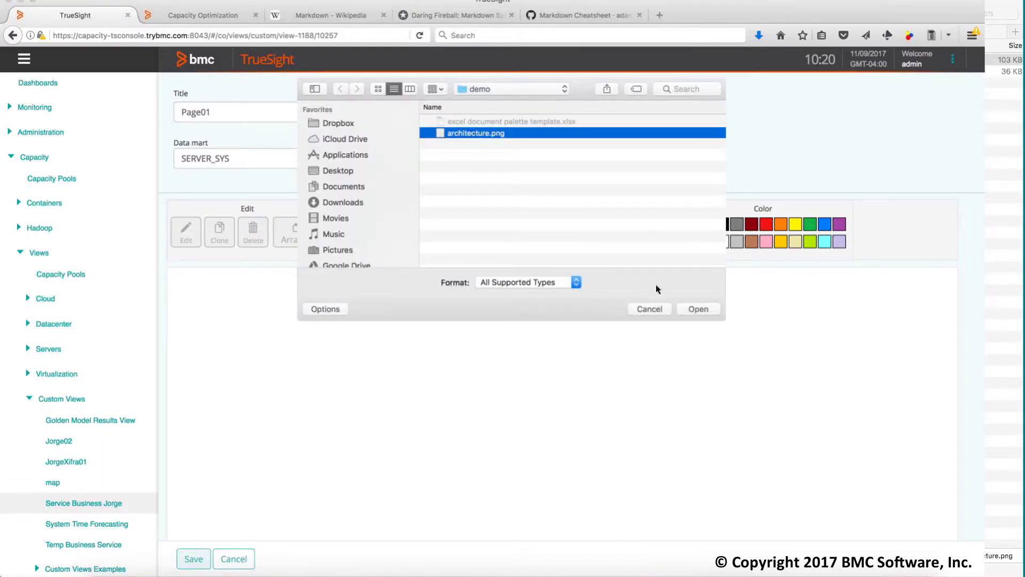
left_click(699, 308)
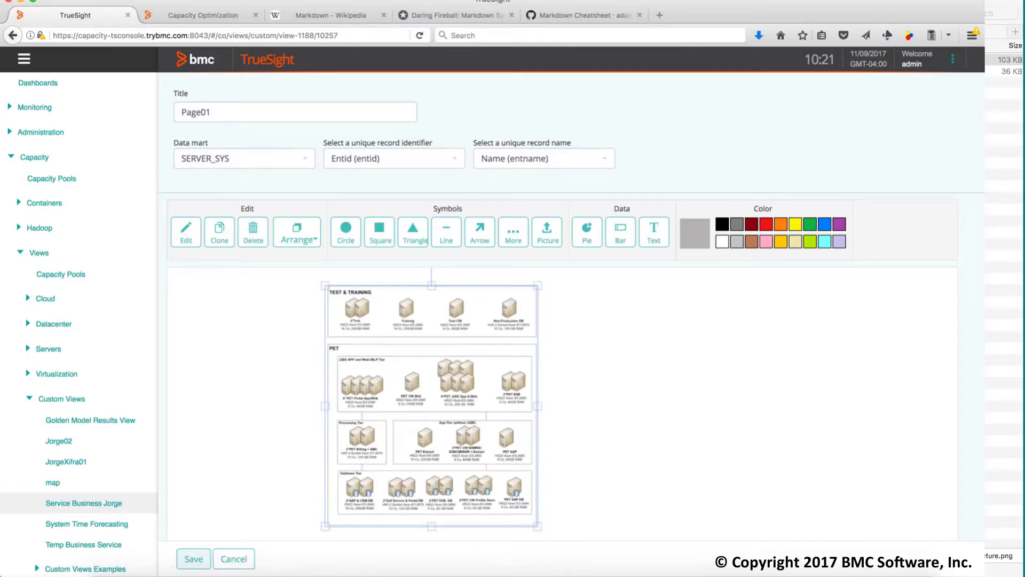
left_click(611, 414)
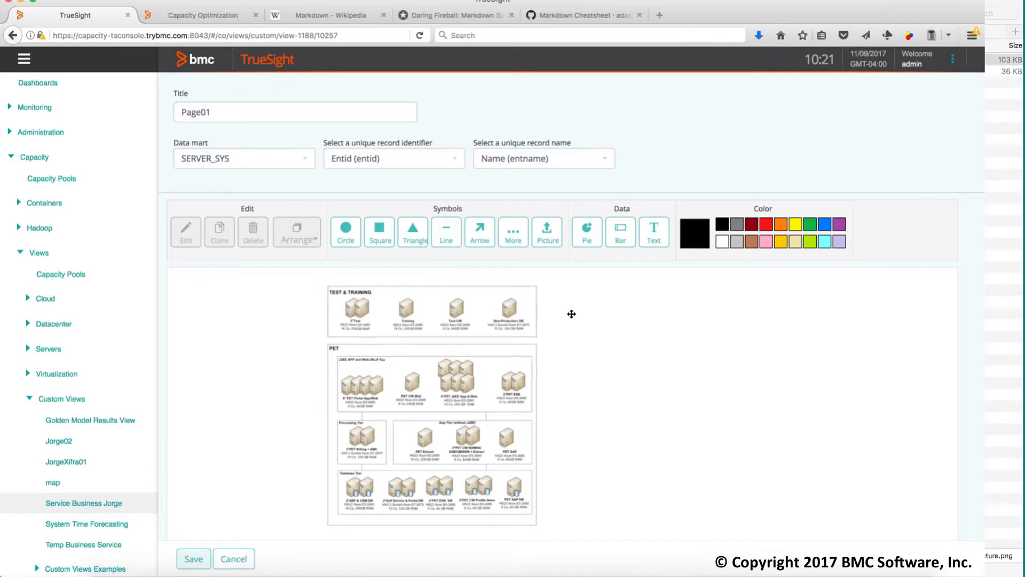
- Add a circle and shrink it over a TEST & TRAINING server in the diagram
left_click(345, 229)
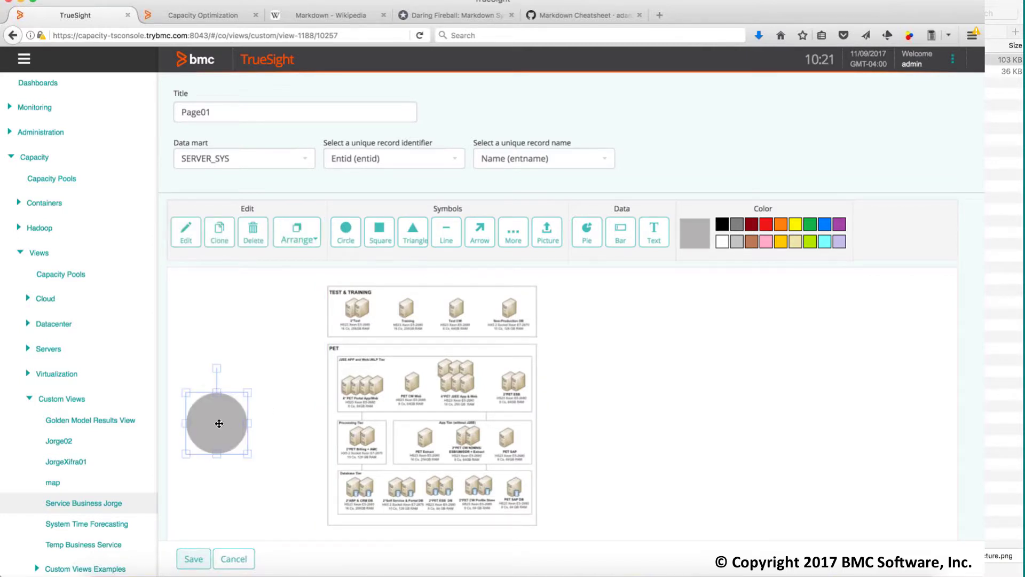
left_click_drag(217, 421, 635, 321)
left_click_drag(666, 354, 513, 303)
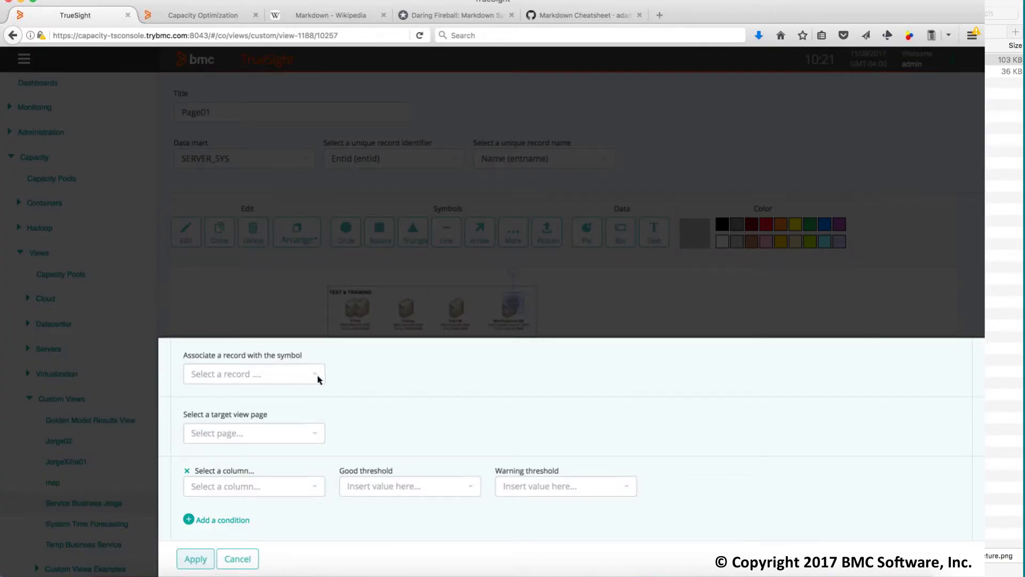
- Associate the circle with record lp001-aus1 and target the Servers Data Explorer CPU Profile page
left_click(315, 375)
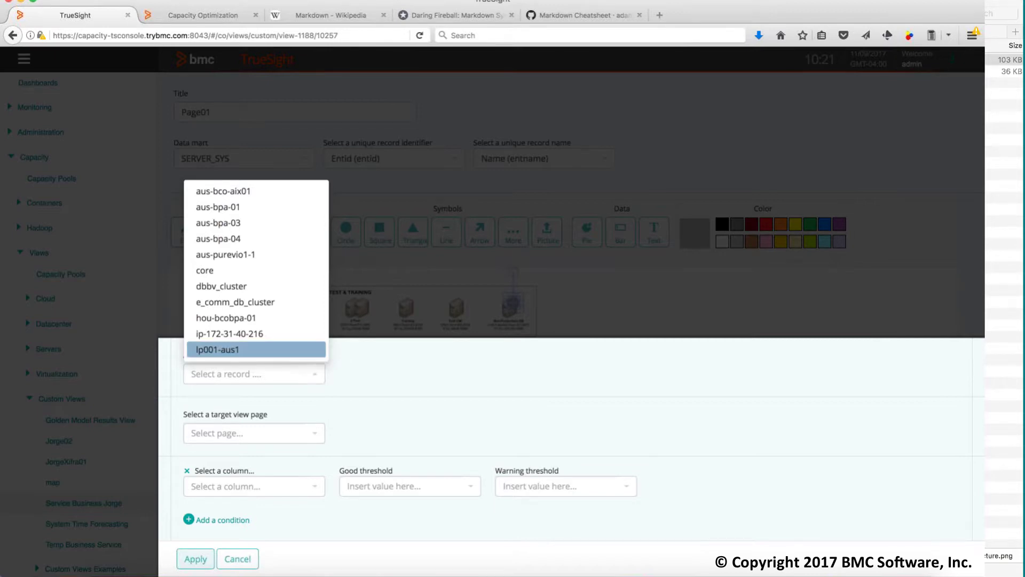
left_click(256, 350)
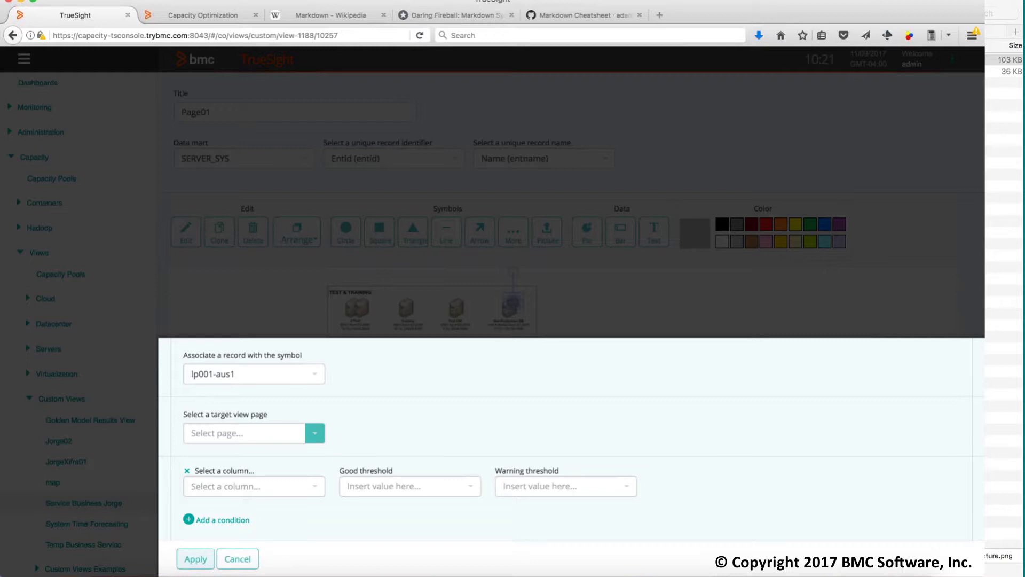
left_click(315, 434)
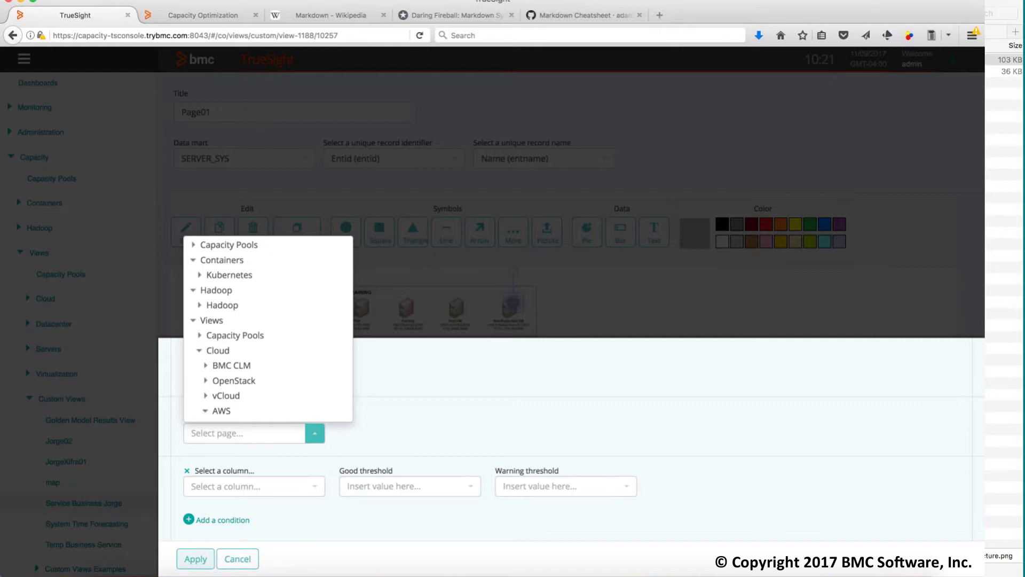
left_click(199, 351)
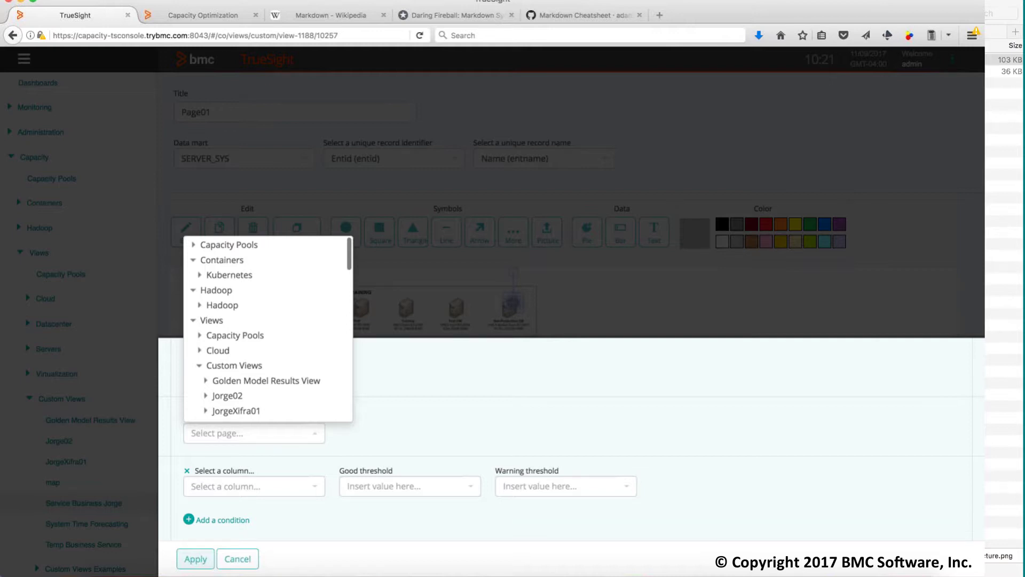
scroll(270, 327, "down", 2)
scroll(257, 357, "down", 2)
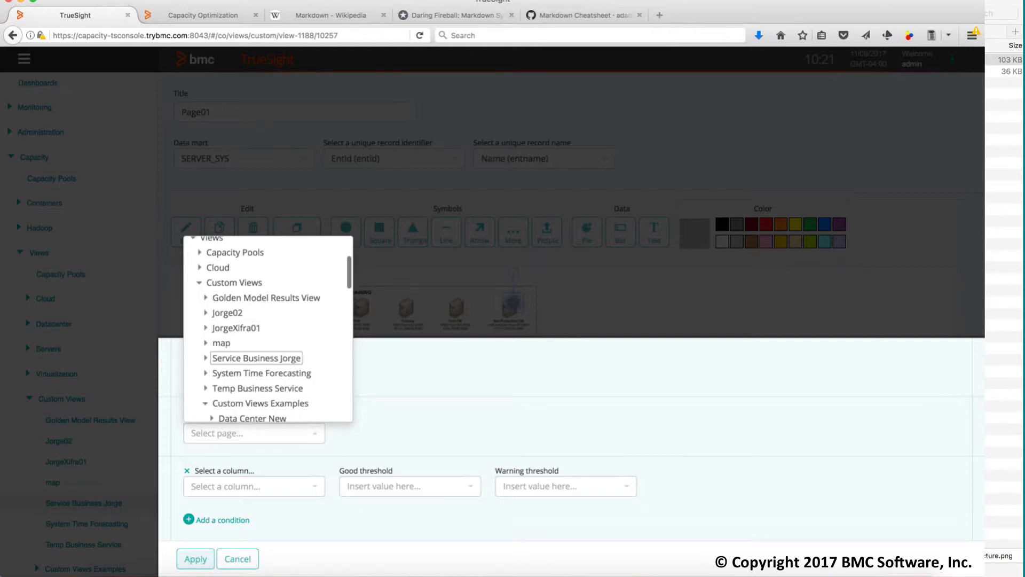
scroll(203, 361, "down", 2)
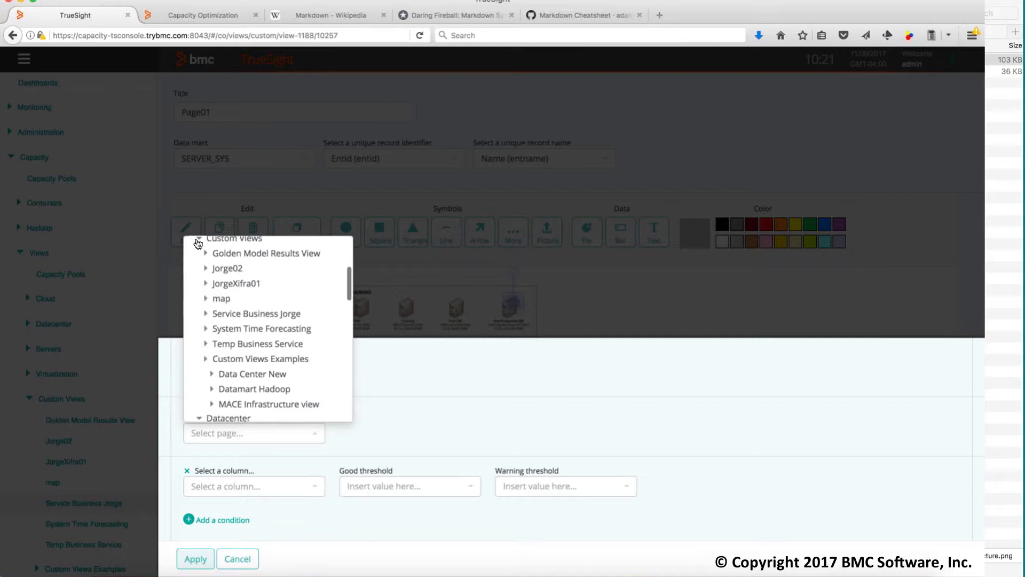
scroll(207, 310, "down", 5)
left_click(208, 313)
scroll(224, 347, "down", 2)
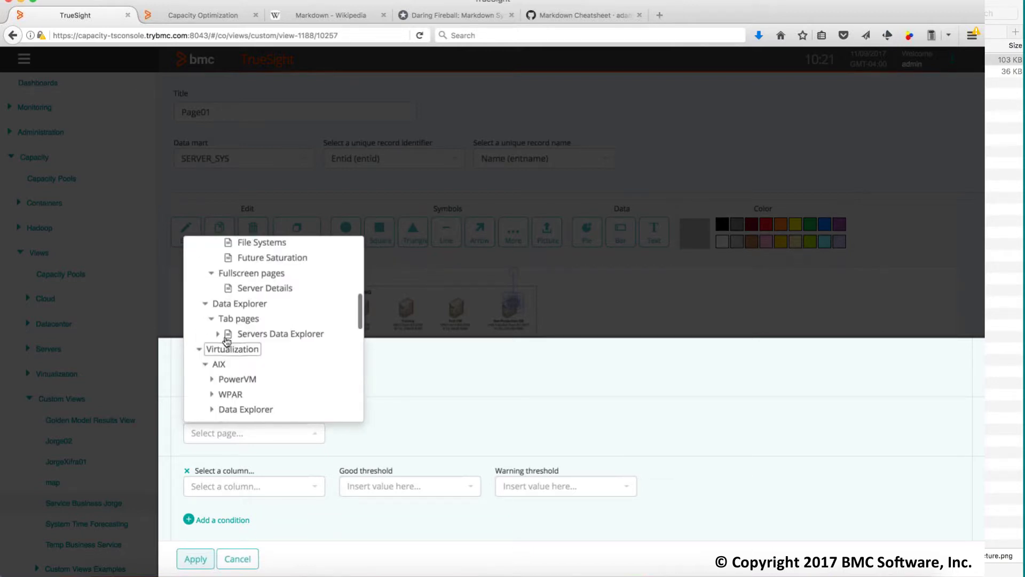
left_click(219, 334)
left_click(260, 400)
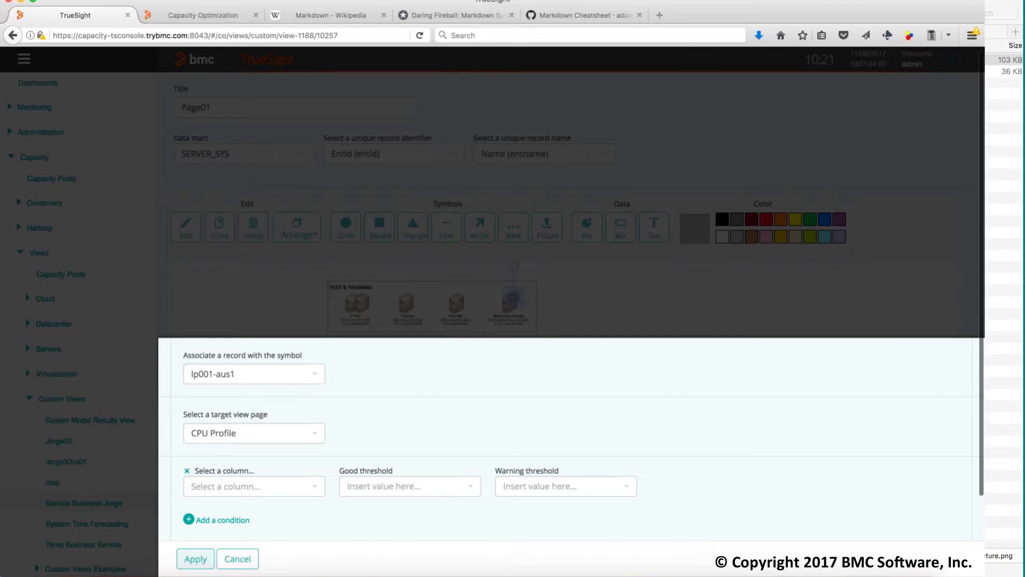
- Base the status on CPU Util [%] with thresholds 60 and 70, and apply
scroll(571, 203, "down", 2)
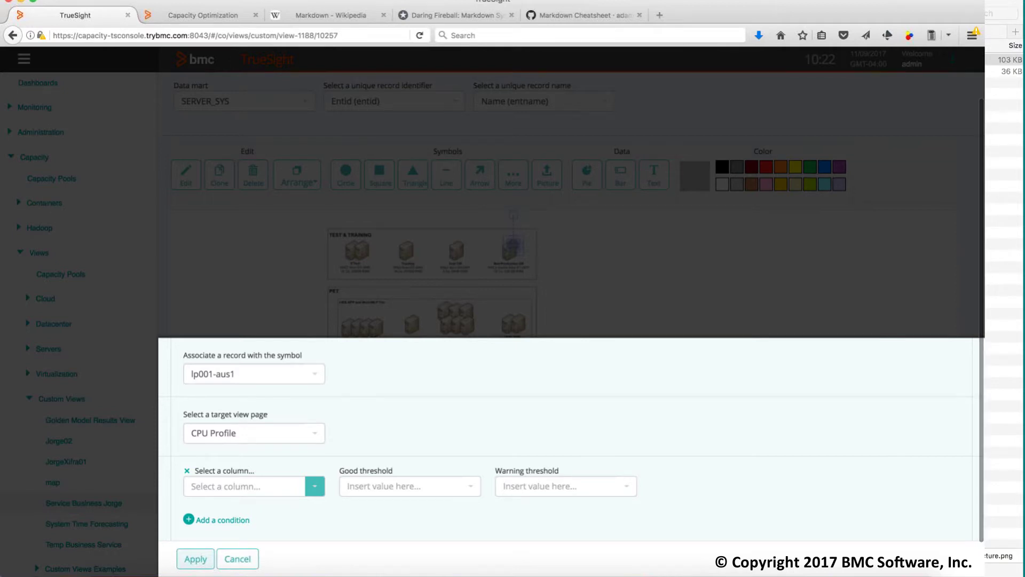
left_click(315, 486)
left_click(222, 431)
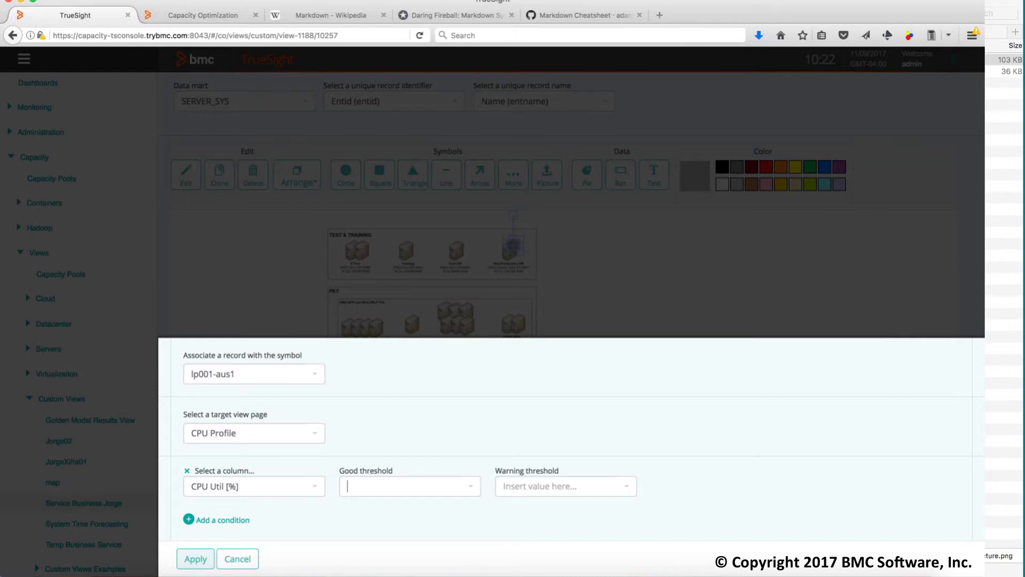
type("60")
key("Tab")
type("70")
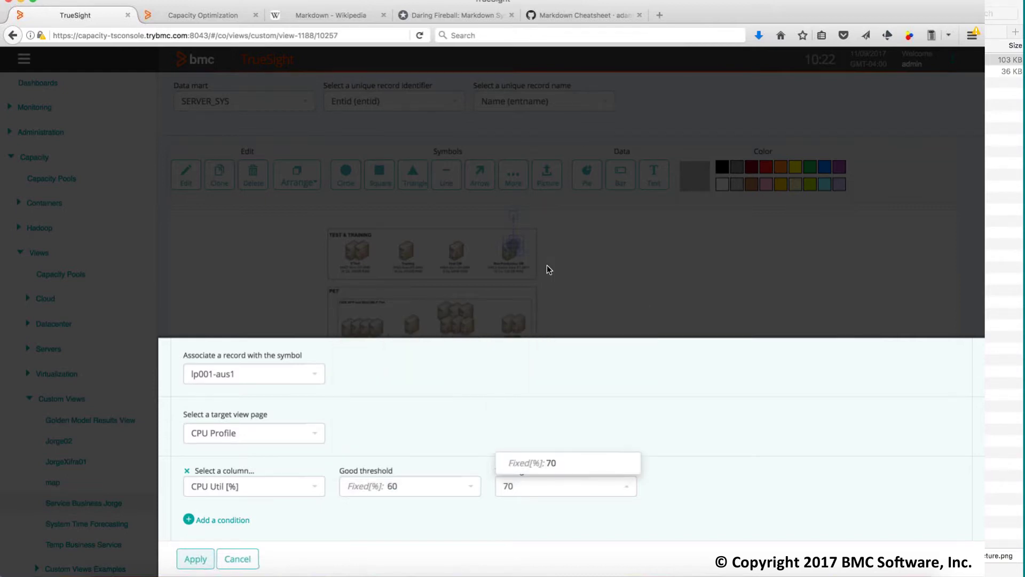
key("Return")
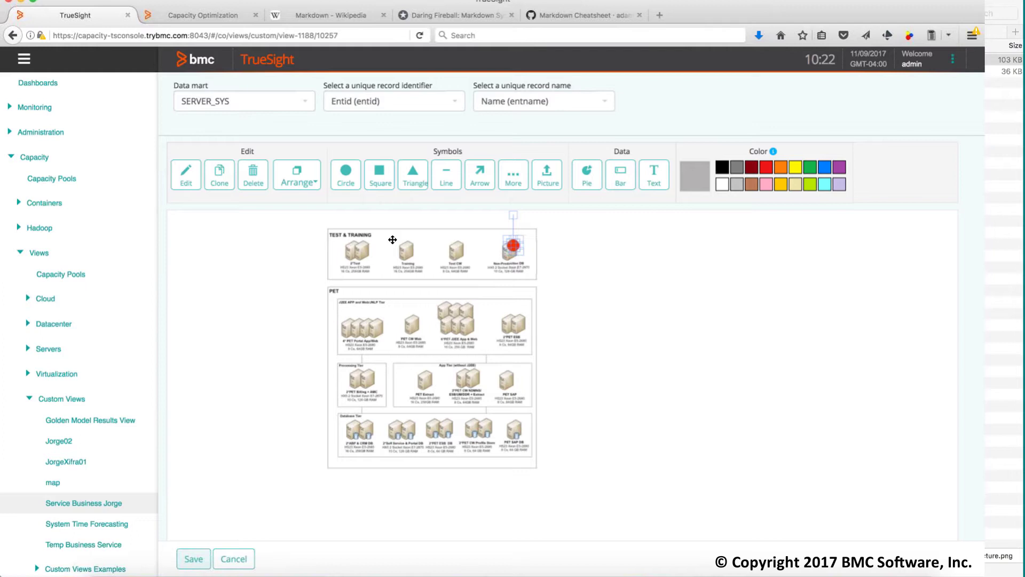
- Clone the red dot and place copies on the three remaining TEST & TRAINING servers
left_click(220, 174)
left_click(219, 173)
left_click(220, 174)
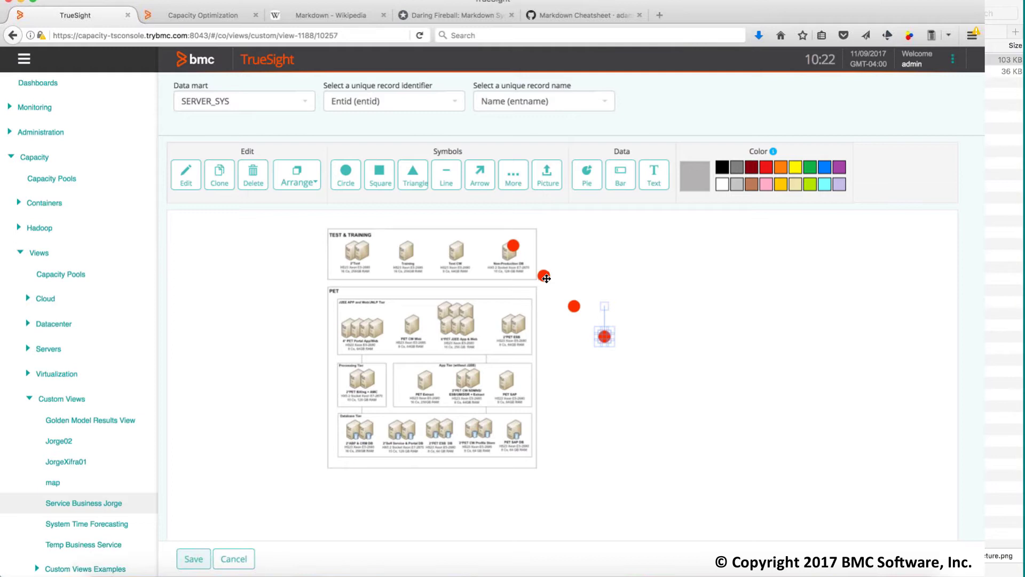
left_click_drag(543, 276, 459, 244)
left_click_drag(574, 306, 408, 244)
left_click_drag(604, 337, 380, 249)
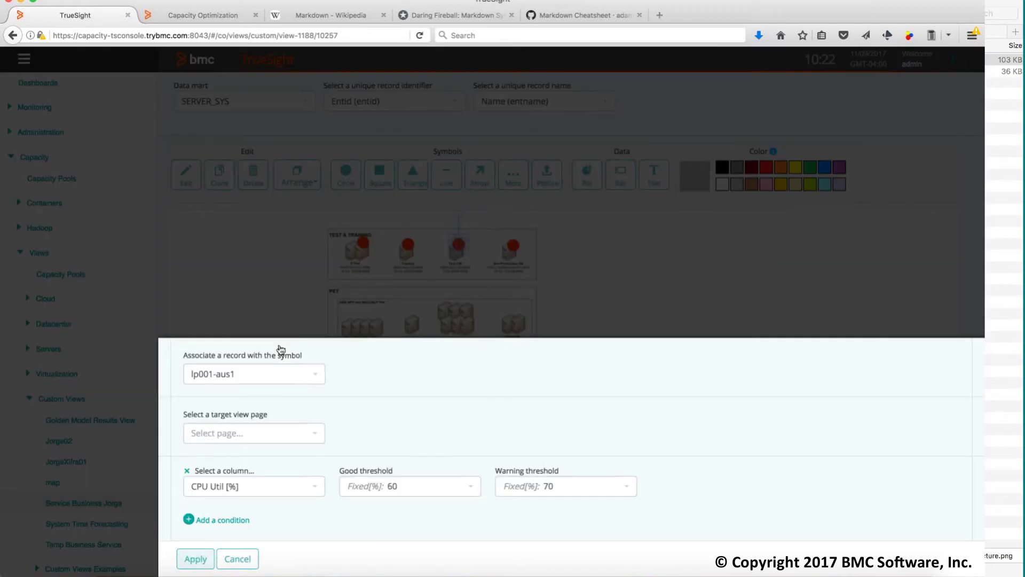
- Apply a copied dot's settings, then associate another copy with record lp003-aus1
left_click(196, 558)
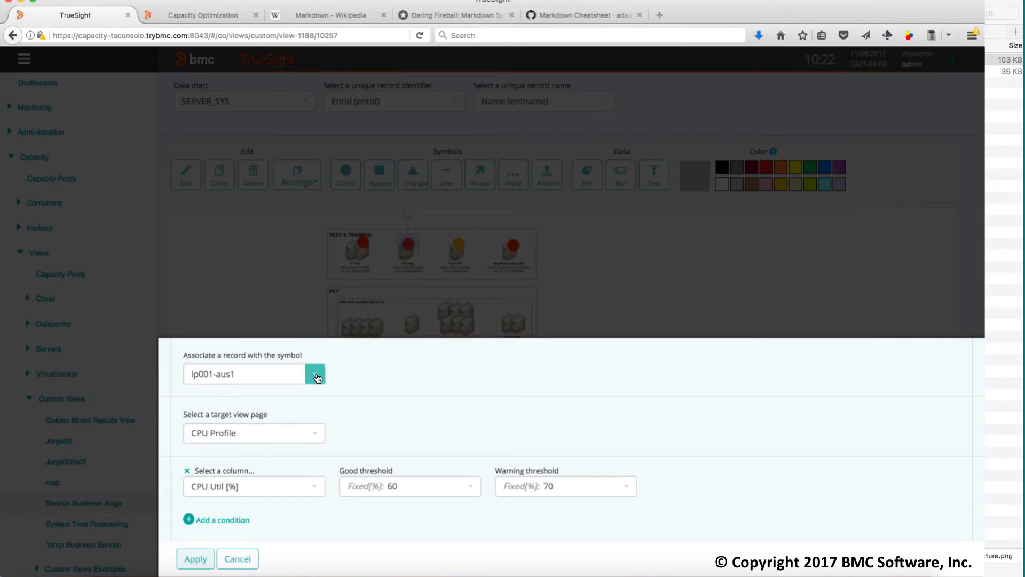
left_click(316, 374)
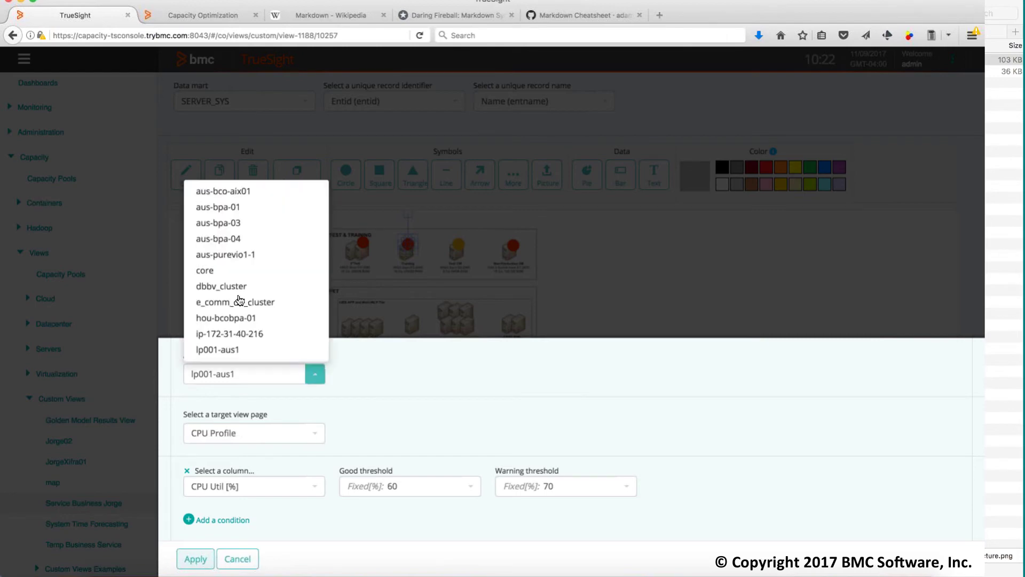
scroll(239, 300, "down", 2)
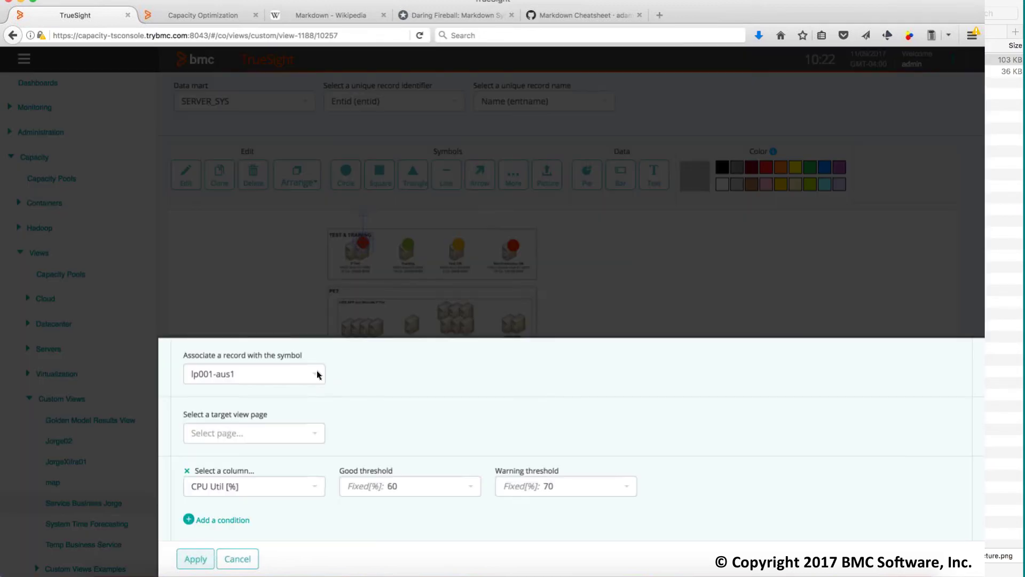
left_click(316, 374)
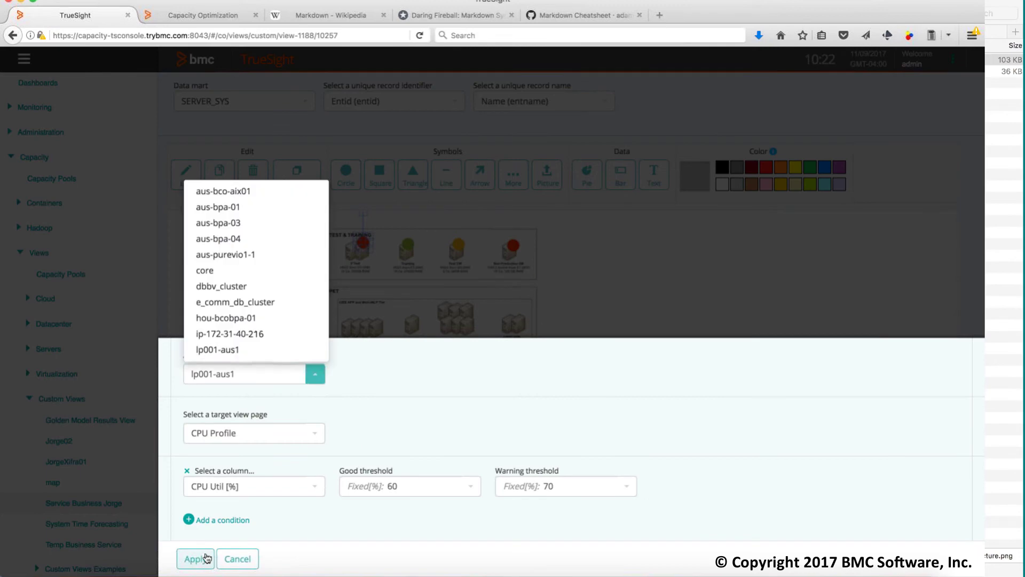
left_click(533, 412)
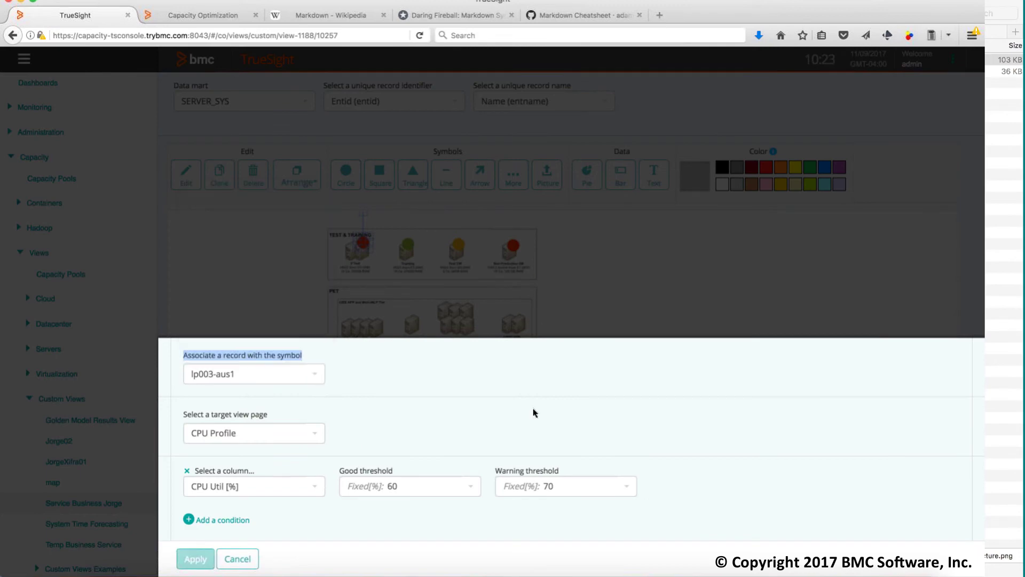